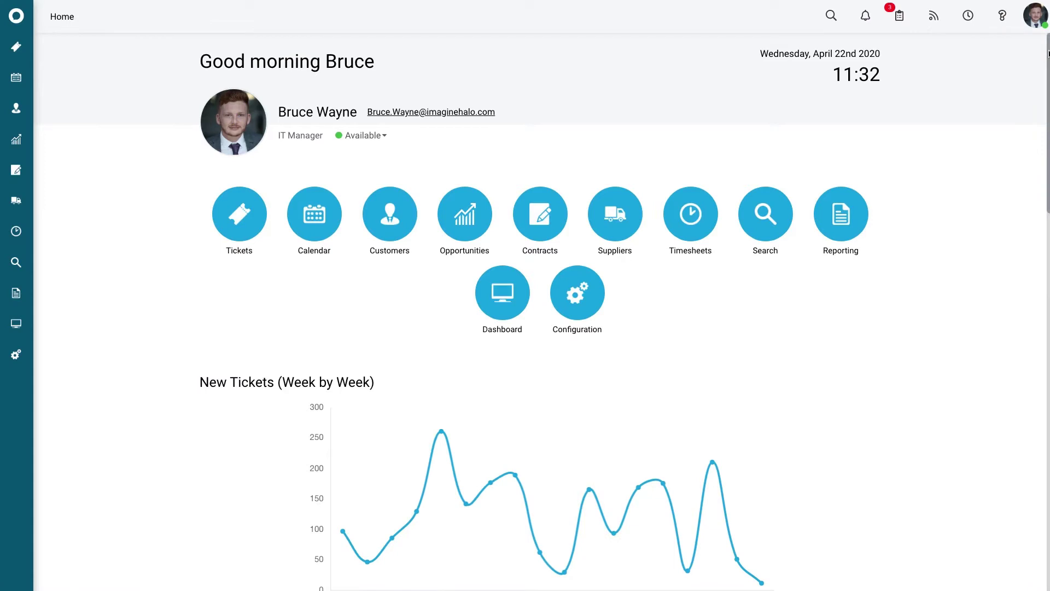
mouse_move(1047, 51)
left_mouse_down()
mouse_move(1035, 189)
mouse_move(1019, 54)
left_mouse_up()
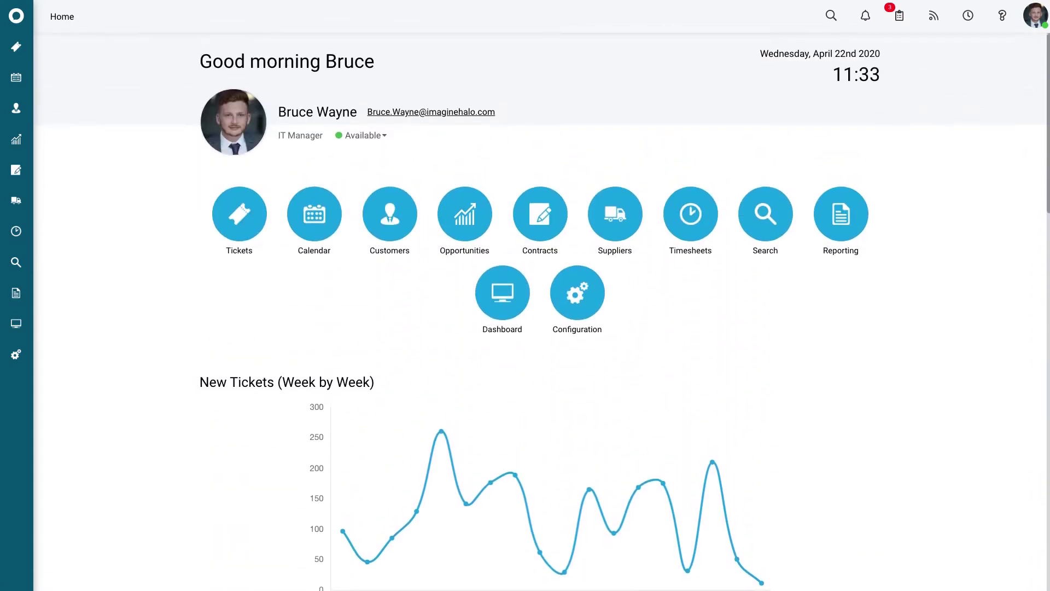
left_click(238, 245)
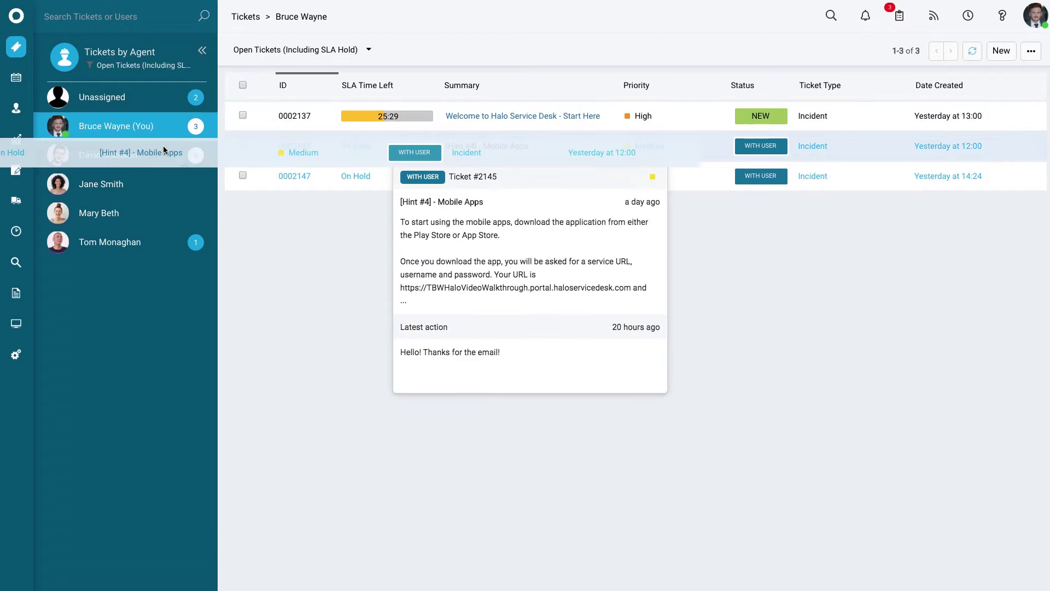
left_click_drag(517, 145, 115, 155)
mouse_move(523, 116)
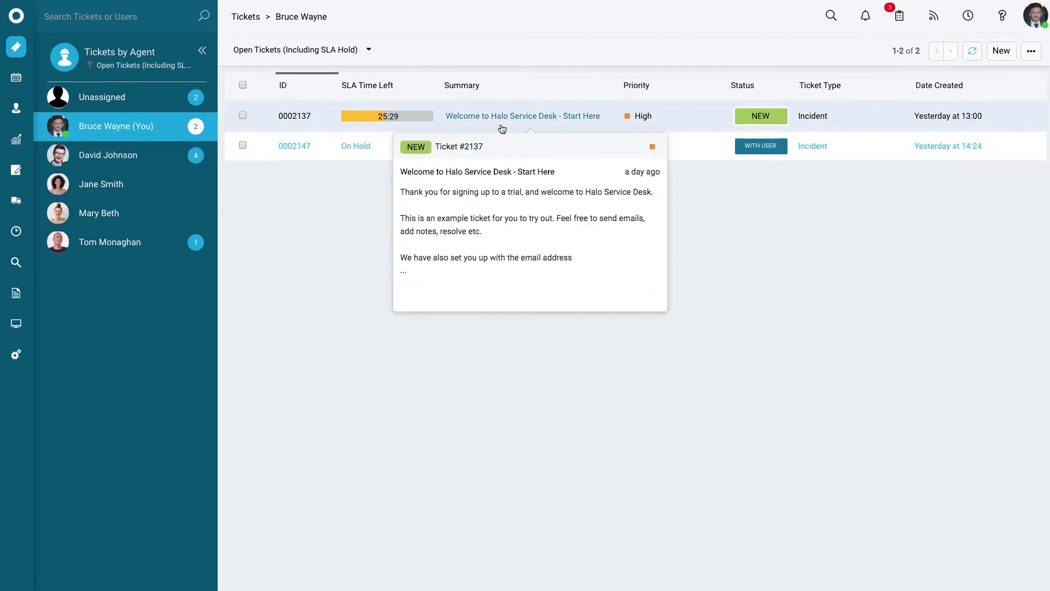
left_click(501, 124)
Step: Email the ticket's user the Please Provide More Information template, then review Project ticket type settings
left_click(380, 51)
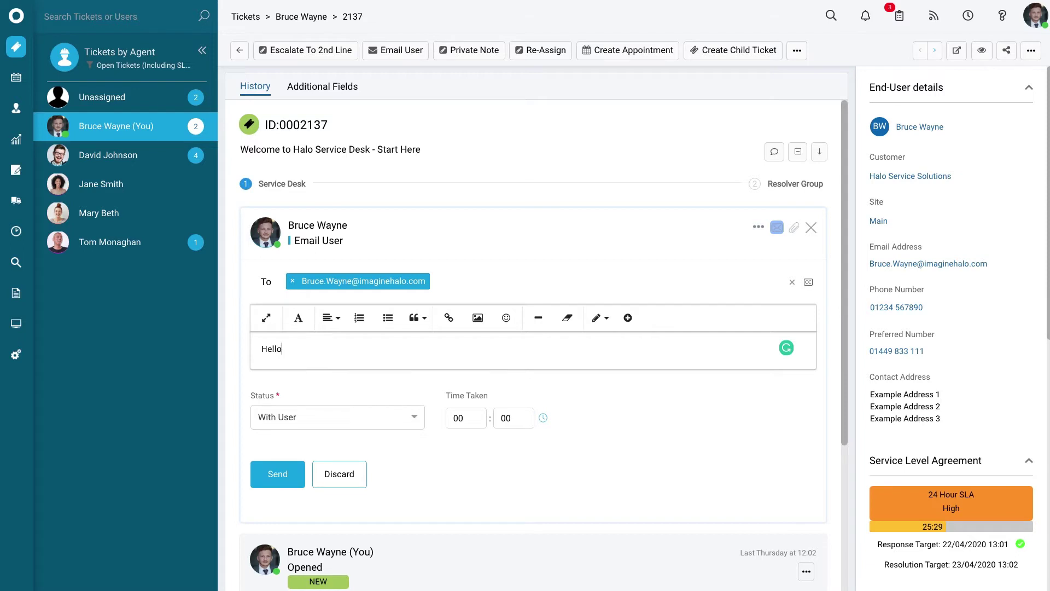
left_click(599, 317)
left_click(611, 343)
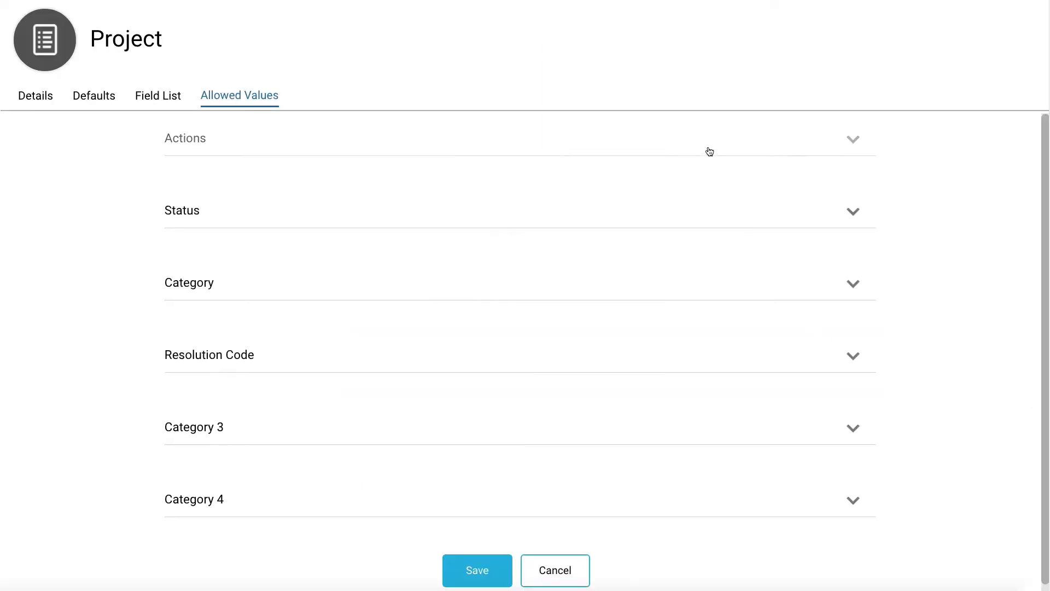
left_click(708, 151)
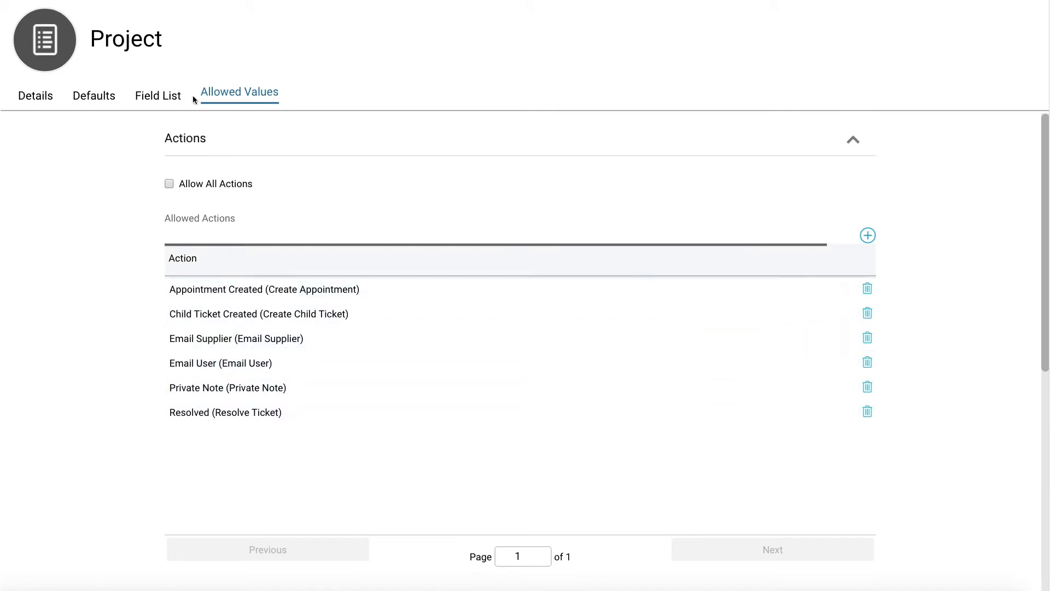
left_click(174, 96)
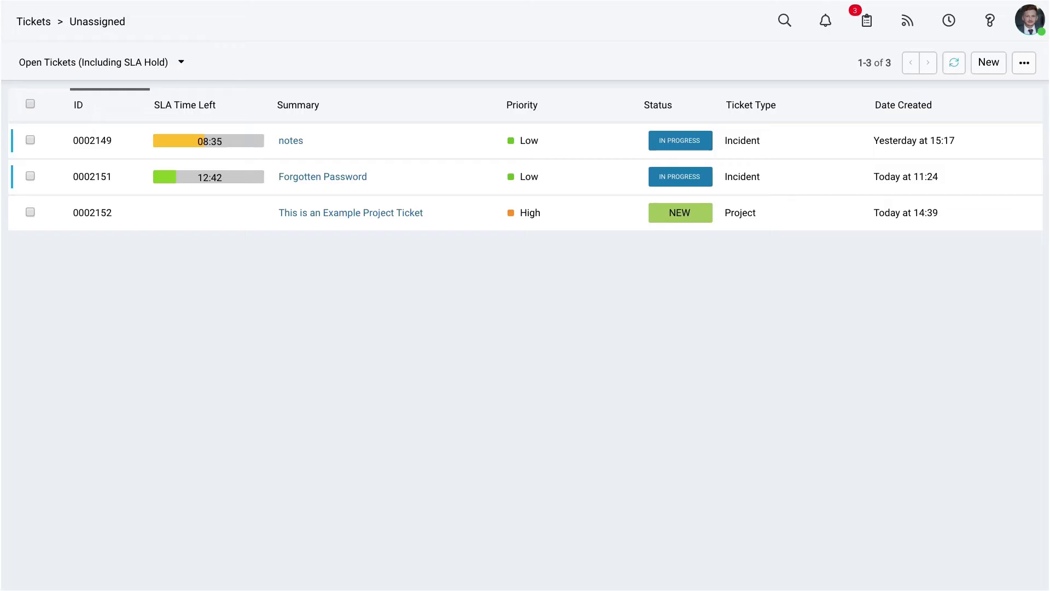
Step: Start a private note on ticket 0002152, then lower the Start Workflow and Resolved nodes
left_click(499, 214)
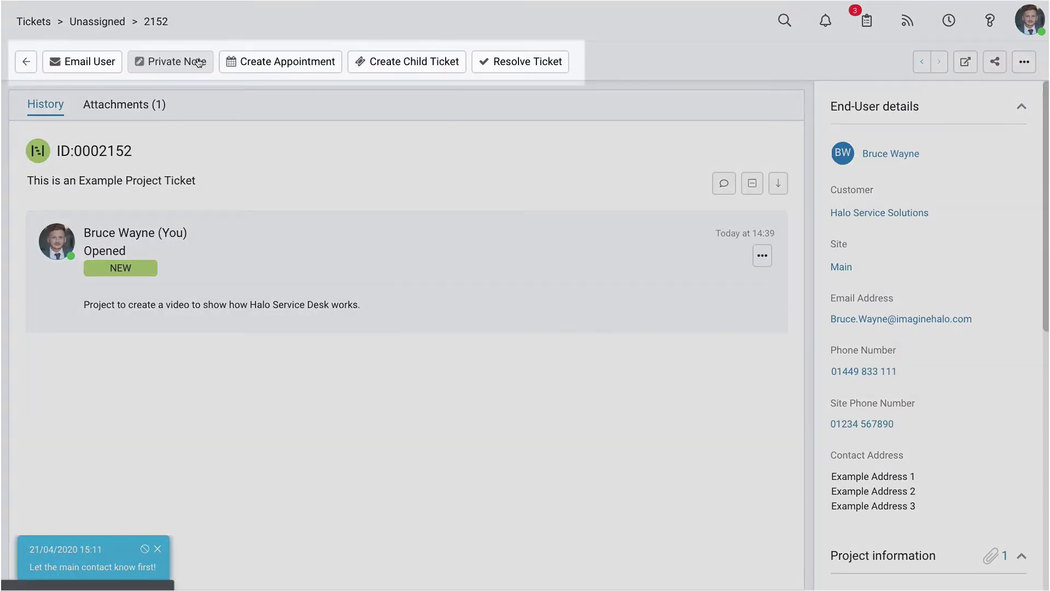
left_click(198, 62)
type("Th")
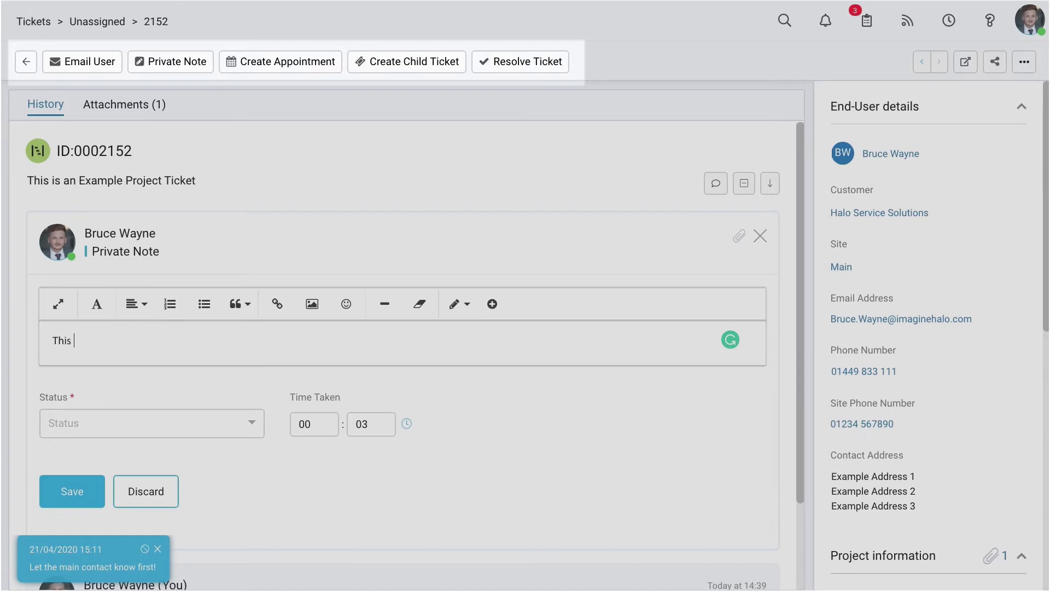
type("is a note")
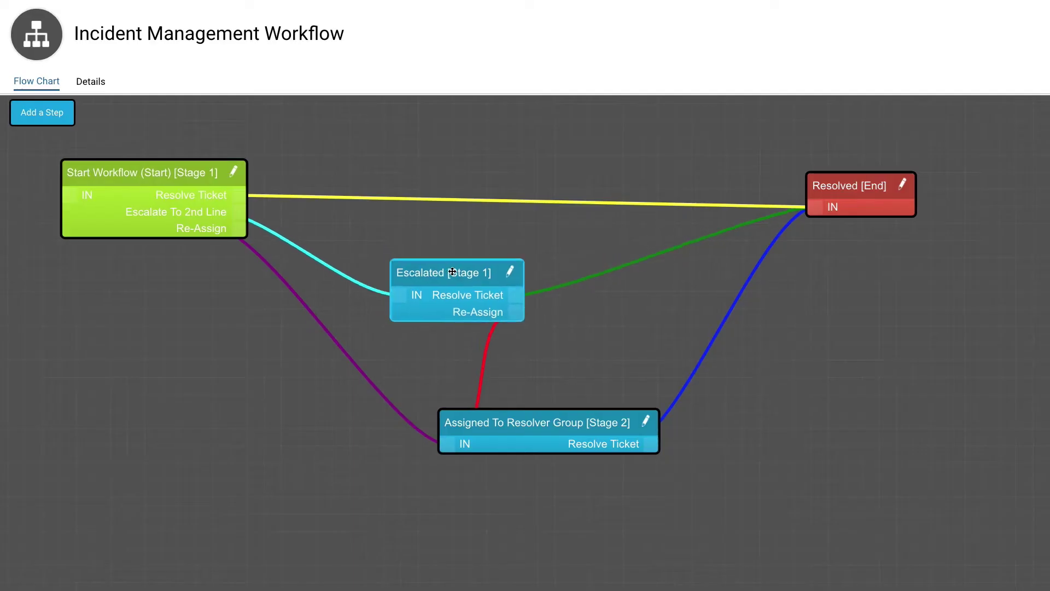
left_click_drag(170, 198, 170, 259)
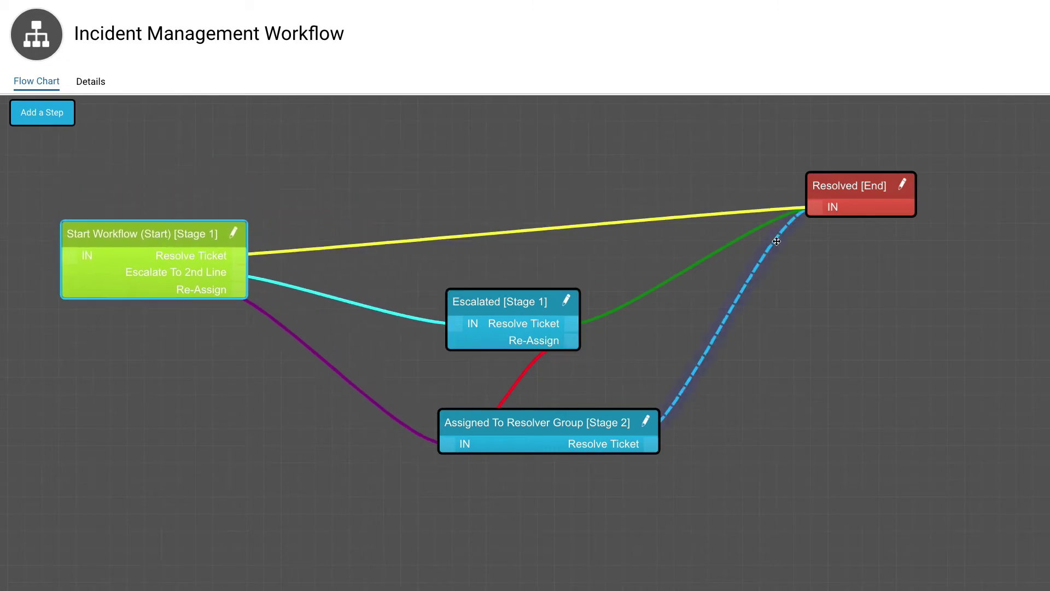
left_click_drag(838, 190, 886, 251)
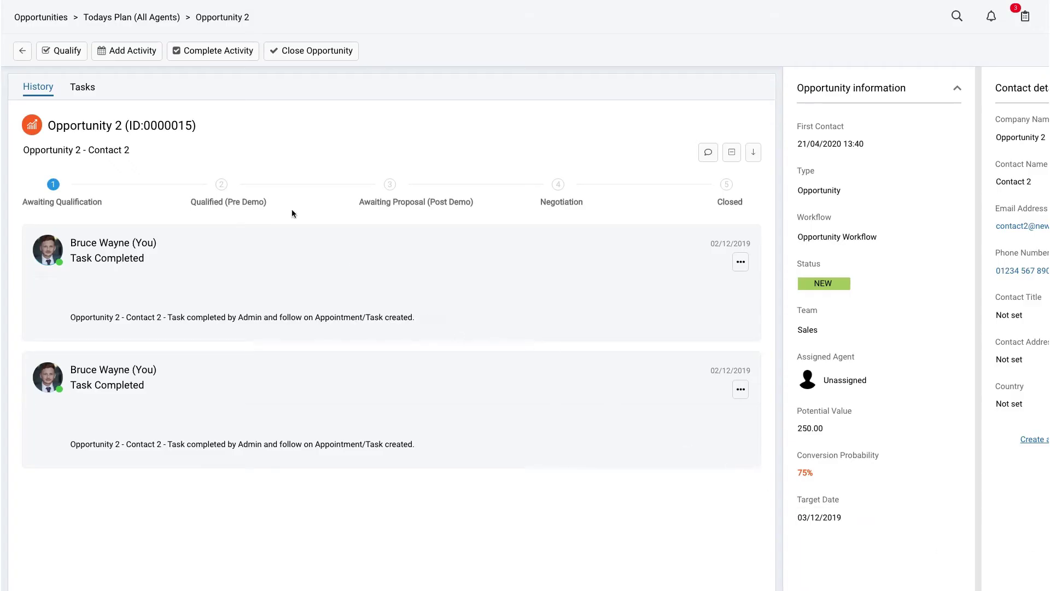
Step: Qualify Opportunity 2, save a completed-demo note, and mark the proposal as sent
left_click(65, 52)
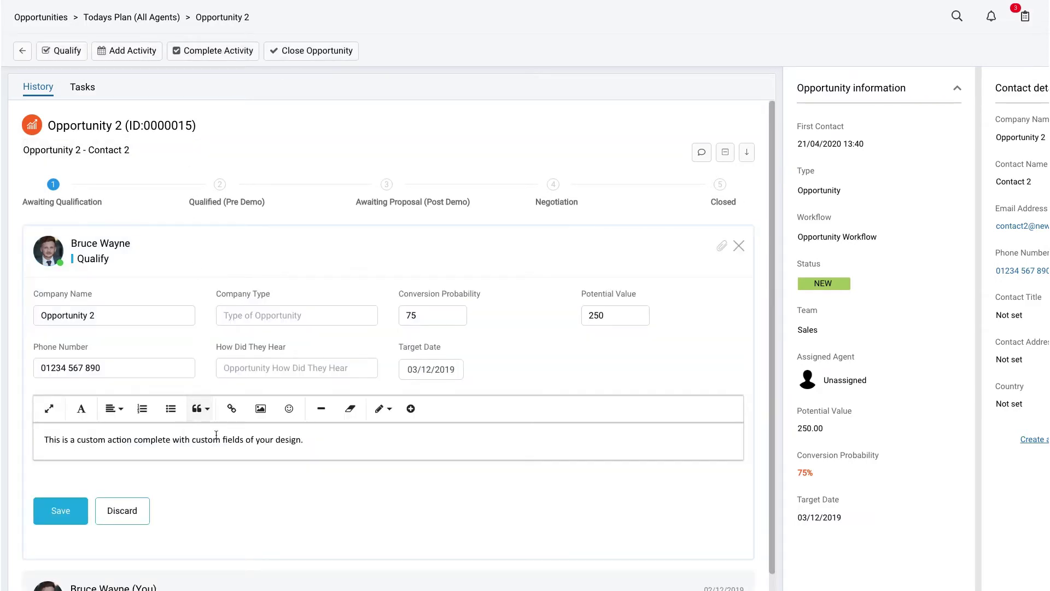
left_click(70, 522)
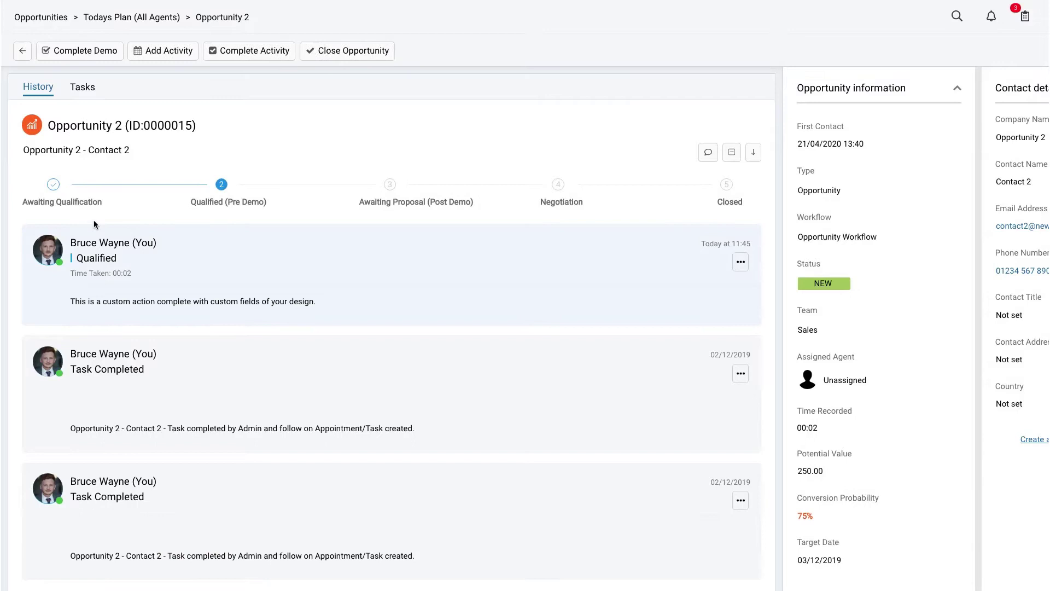
left_click(112, 60)
type("This is a custom action complete with custom fields of your design.")
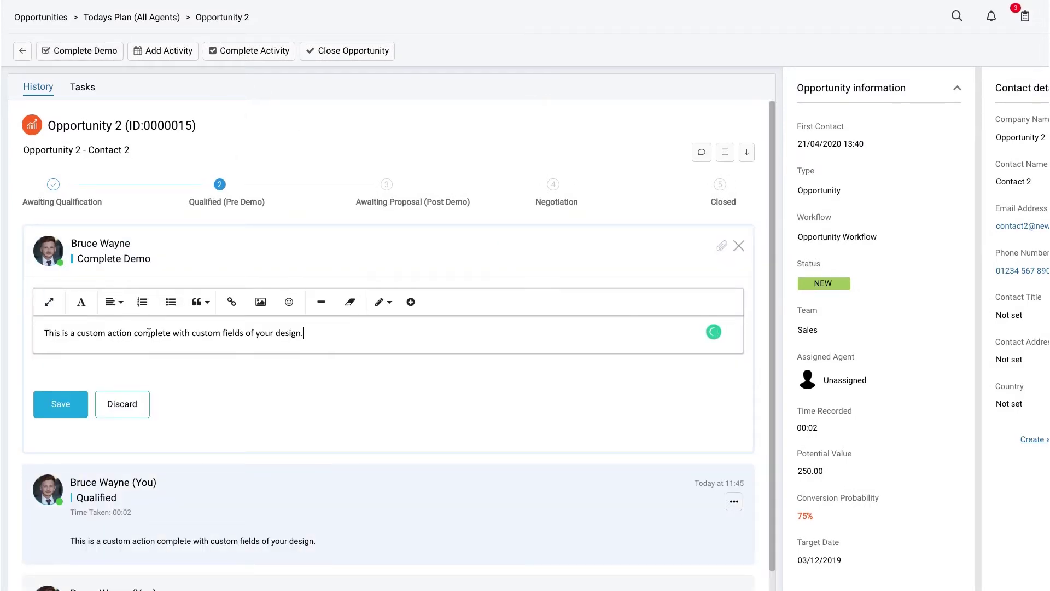
left_click(66, 404)
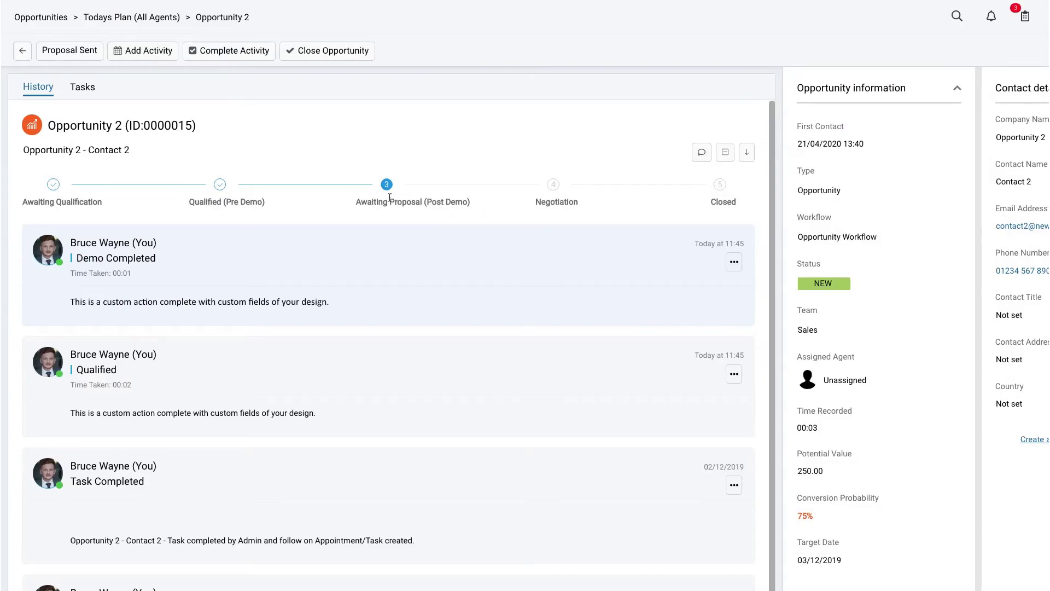
left_click(74, 51)
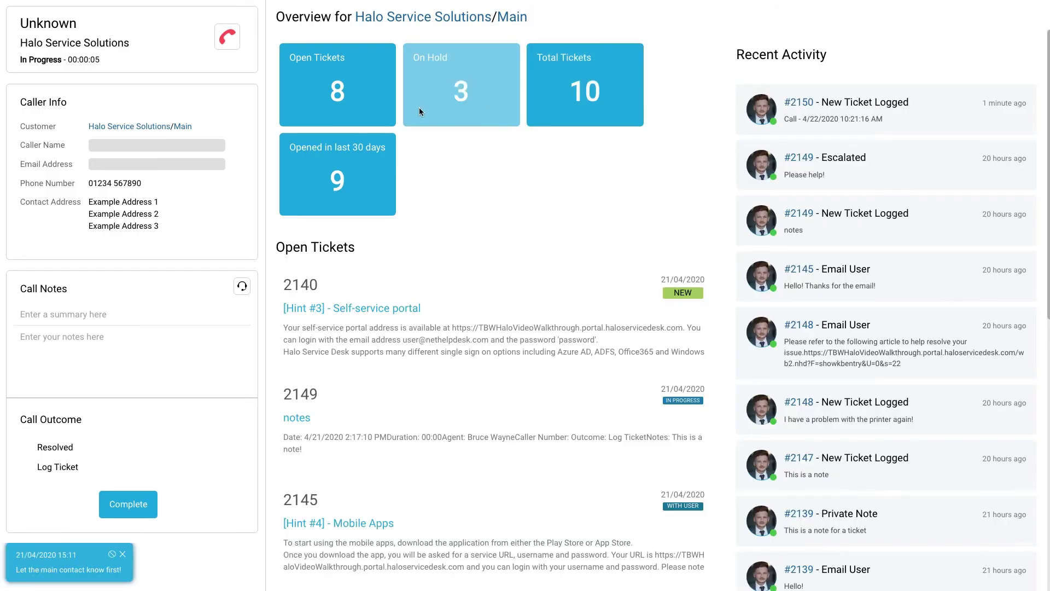
Step: Enter the Forgotten Password call summary and notes, hang up, and complete it as a logged ticket
left_click(190, 317)
left_click(183, 357)
type("Can someone help?")
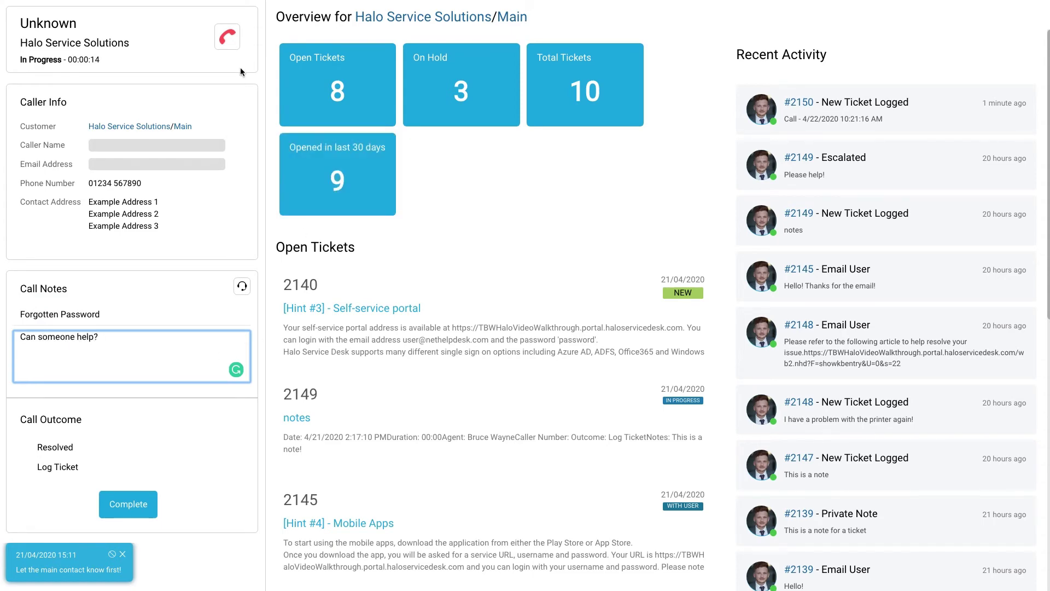
left_click(227, 37)
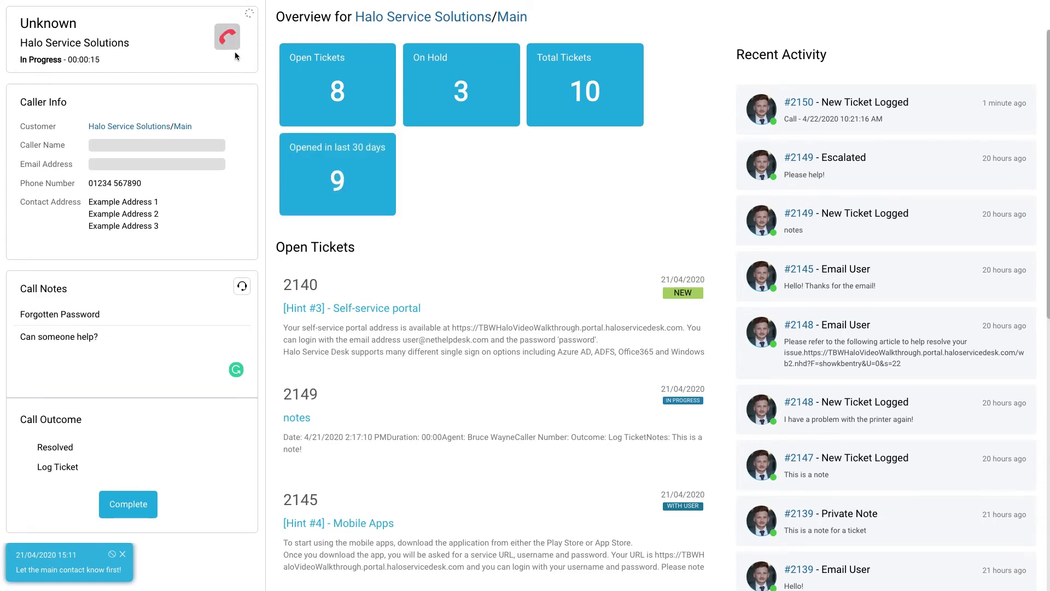
left_click(123, 448)
left_click(124, 467)
left_click(128, 503)
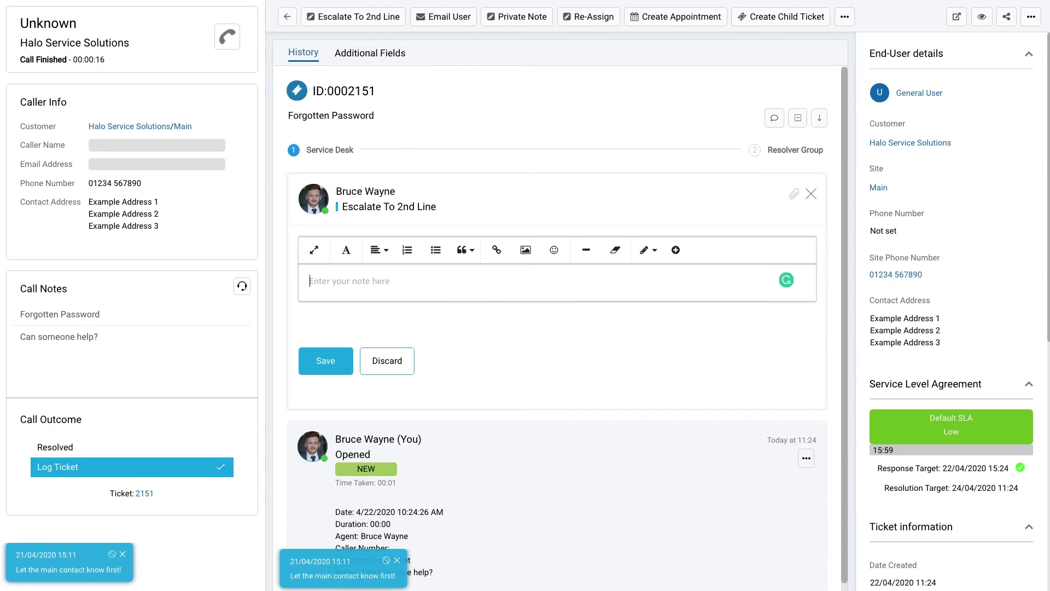
type("Passin")
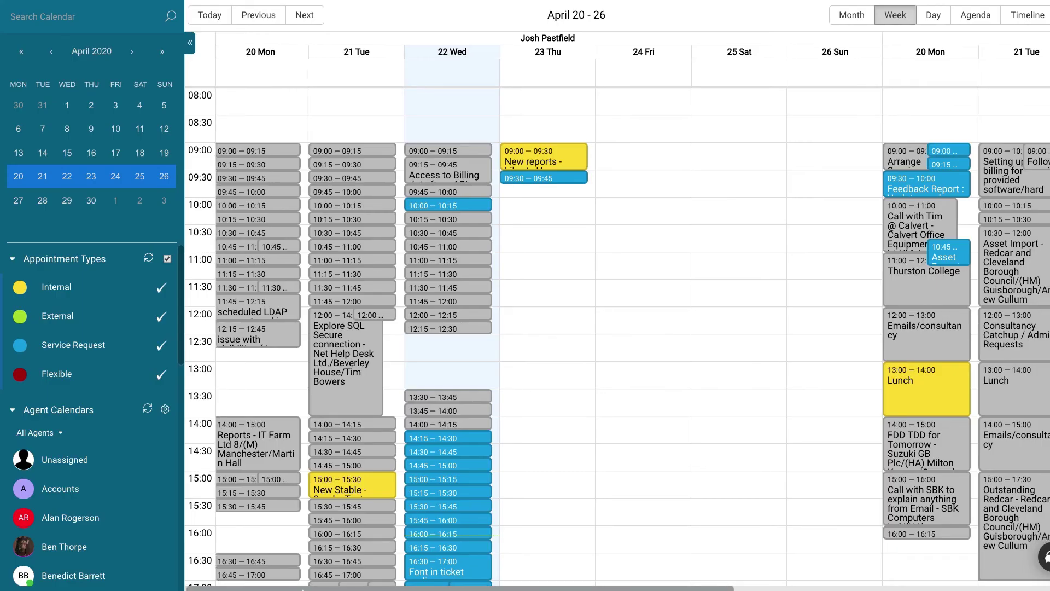
left_click_drag(297, 587, 616, 588)
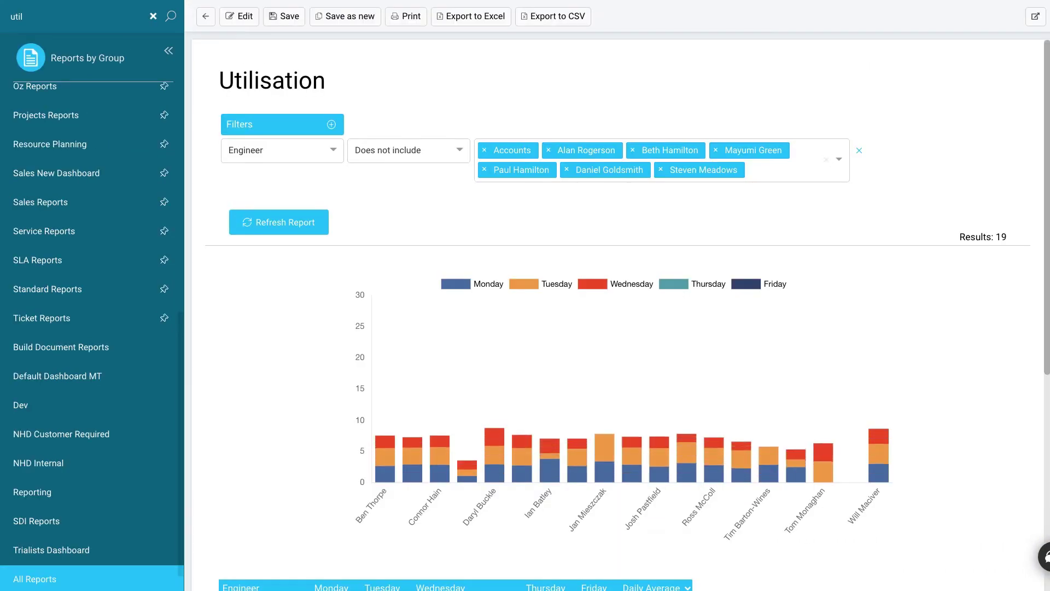
scroll(1045, 82, "down", 1)
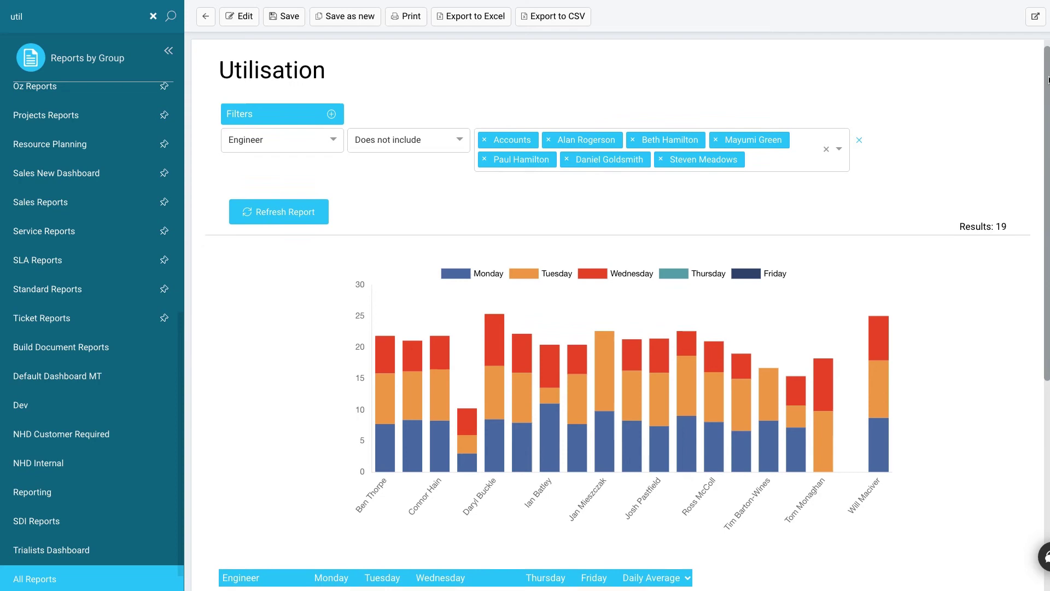
scroll(1043, 107, "down", 1)
scroll(1039, 131, "down", 1)
scroll(1036, 151, "down", 1)
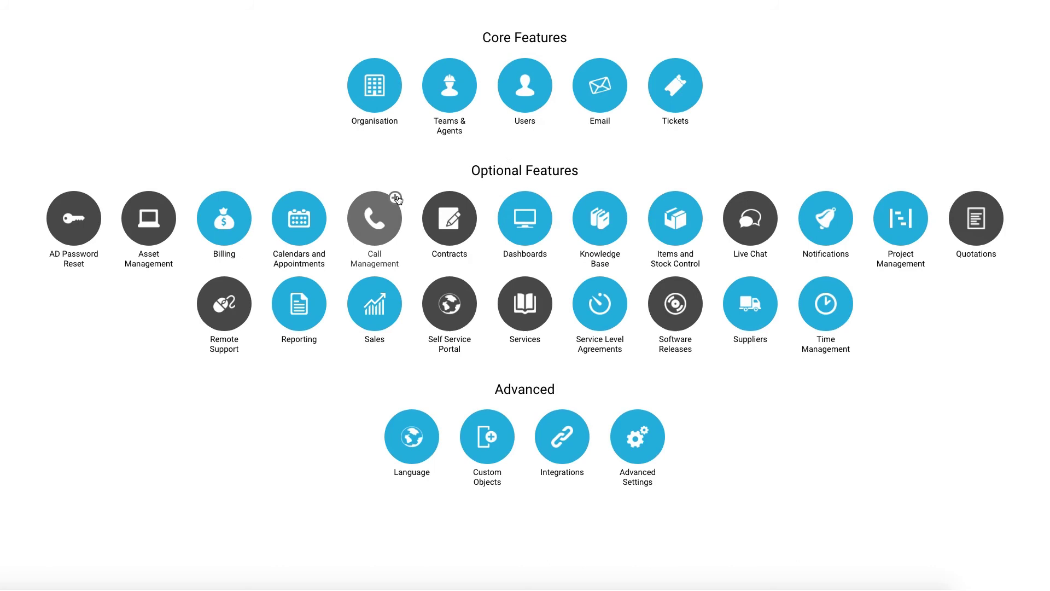
Step: Turn off the Sales and Knowledge Base icons on the Features page
left_click(395, 283)
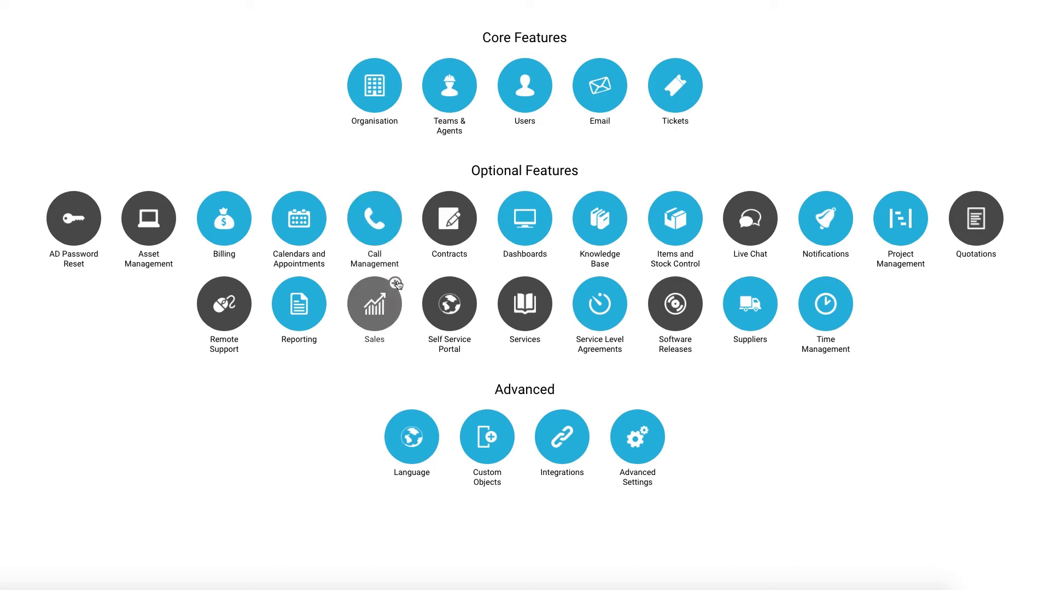
left_click(621, 198)
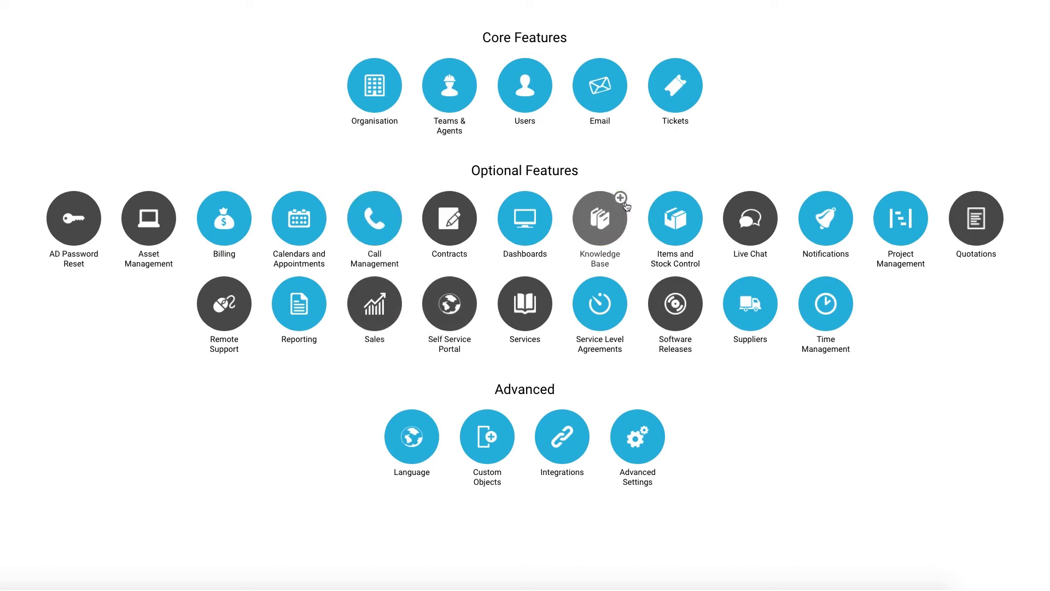